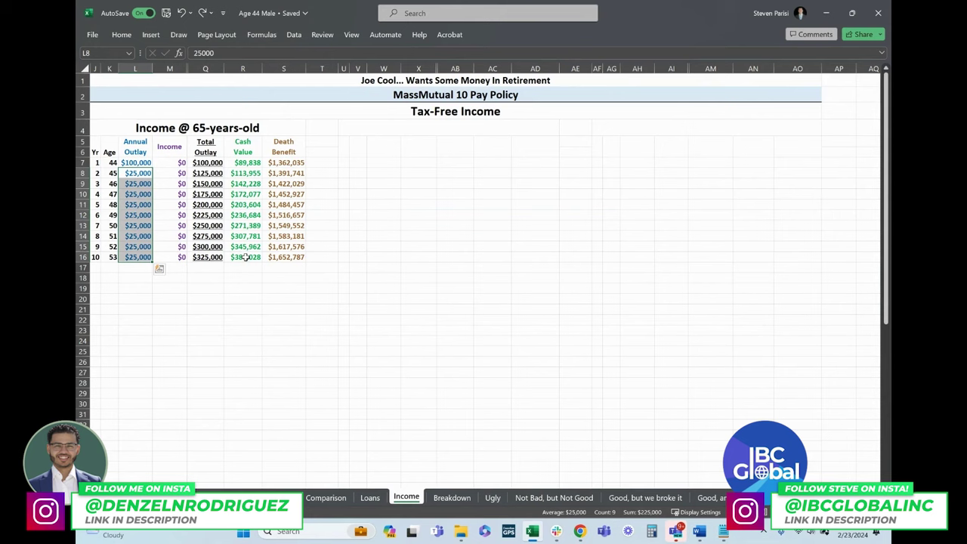
Step: Review the annual outlays for years 1 to 10 and compare total outlay with cash value, especially in years 4 and 5
{"action": "left_click_drag", "start_coordinate": [133, 173], "coordinate": [132, 256]}
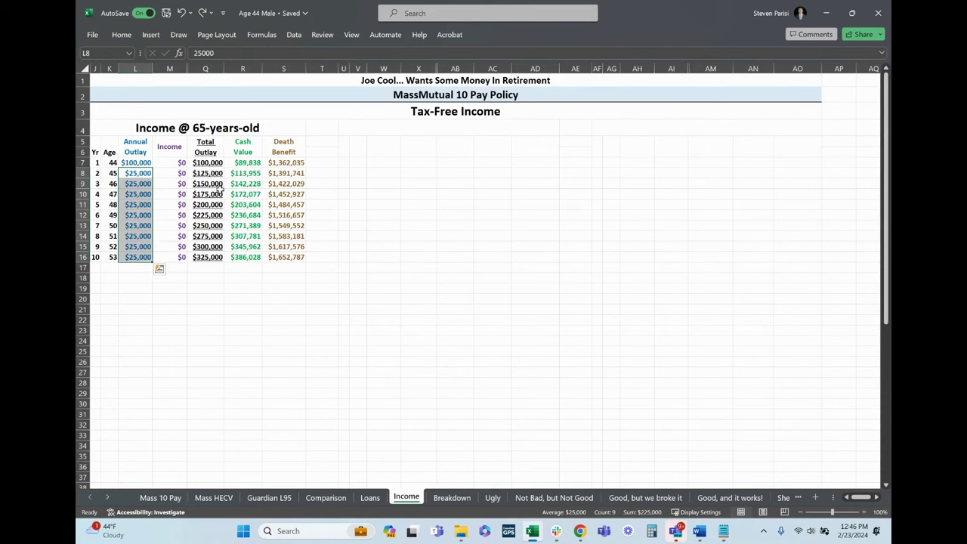
{"action": "left_click", "coordinate": [139, 163]}
{"action": "left_click_drag", "start_coordinate": [140, 163], "coordinate": [130, 251]}
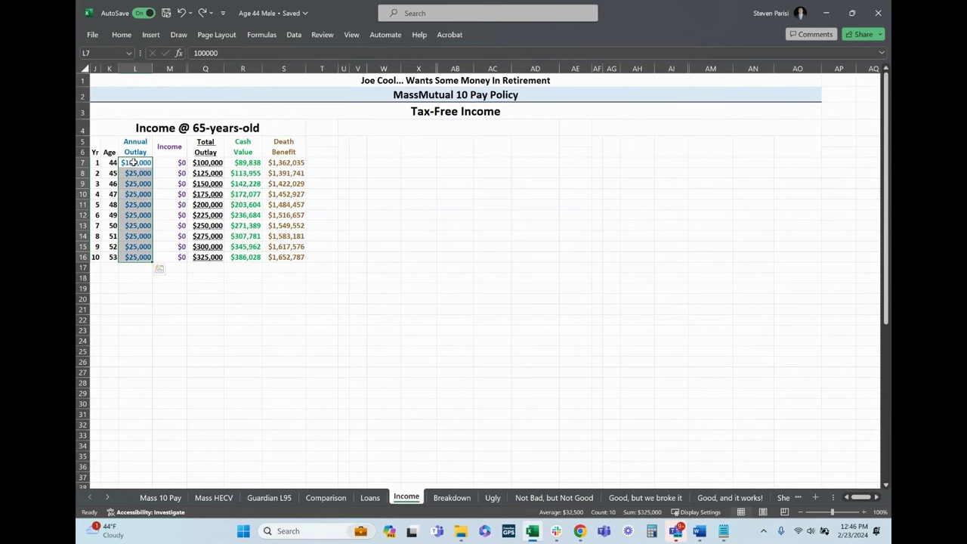
{"action": "left_click", "coordinate": [225, 166]}
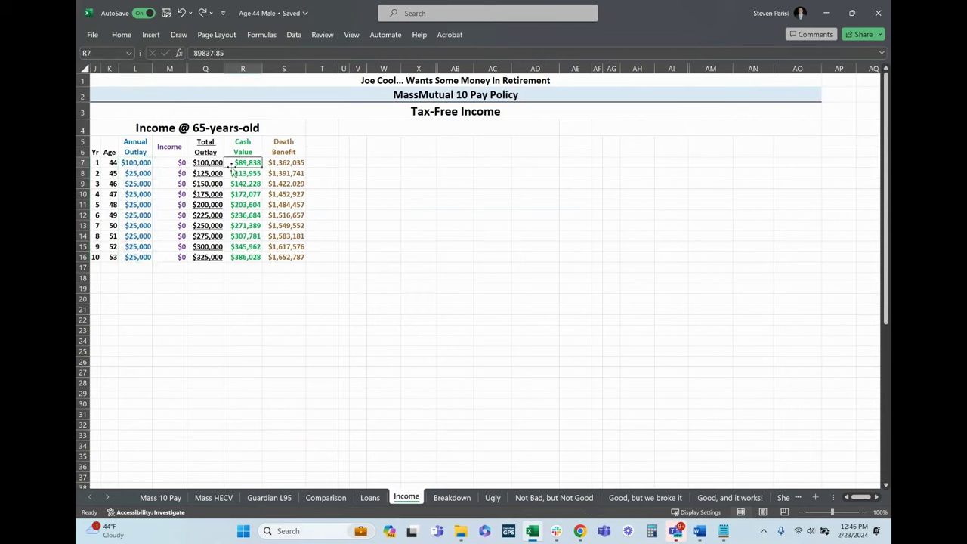
{"action": "left_click", "coordinate": [466, 99]}
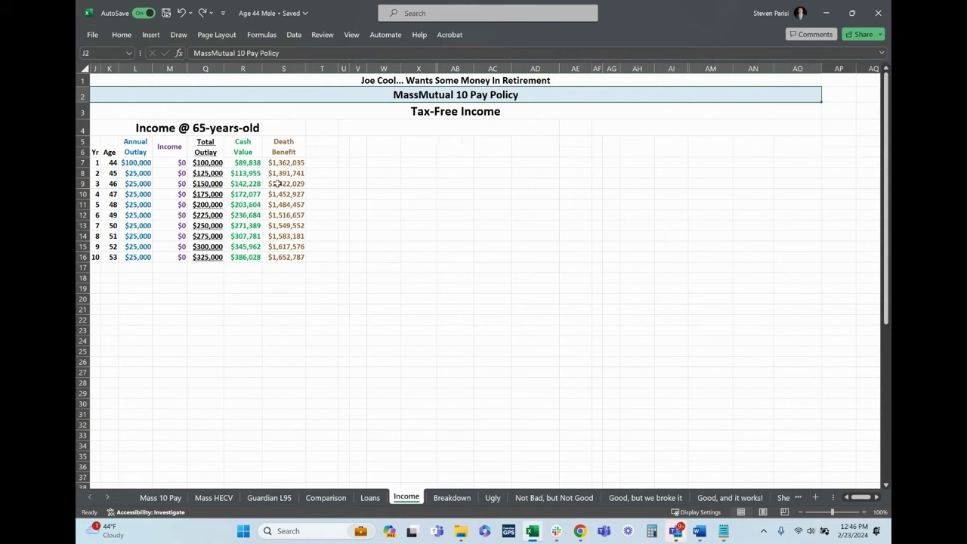
{"action": "left_click_drag", "start_coordinate": [205, 194], "coordinate": [246, 204]}
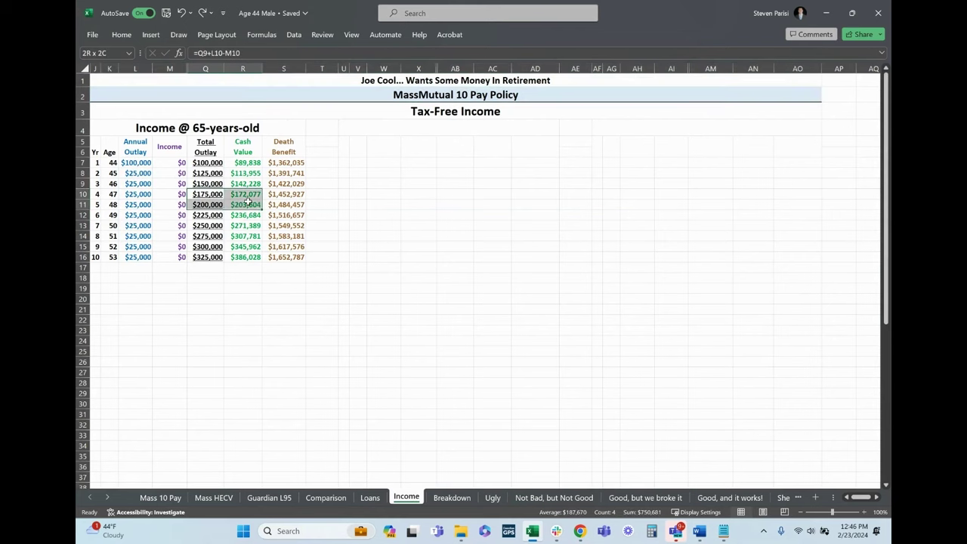
{"action": "left_click_drag", "start_coordinate": [93, 195], "coordinate": [265, 204]}
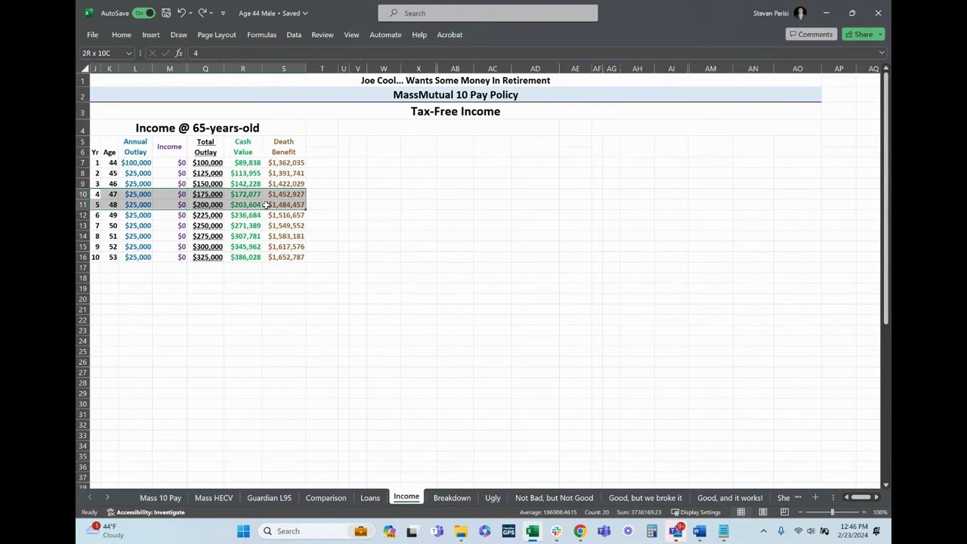
{"action": "mouse_move", "coordinate": [253, 163]}
{"action": "left_mouse_down"}
{"action": "mouse_move", "coordinate": [97, 162]}
{"action": "mouse_move", "coordinate": [249, 168]}
{"action": "left_mouse_up"}
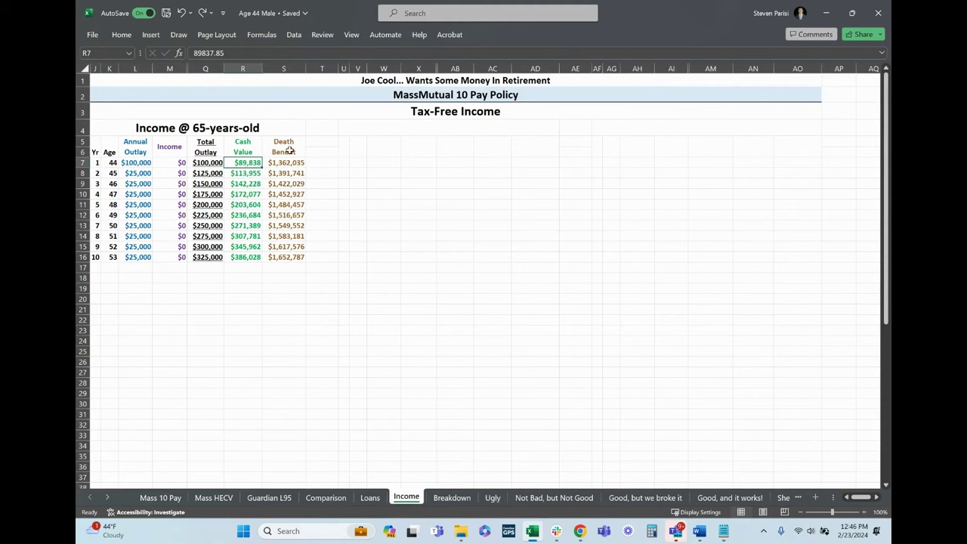
{"action": "left_click", "coordinate": [323, 149]}
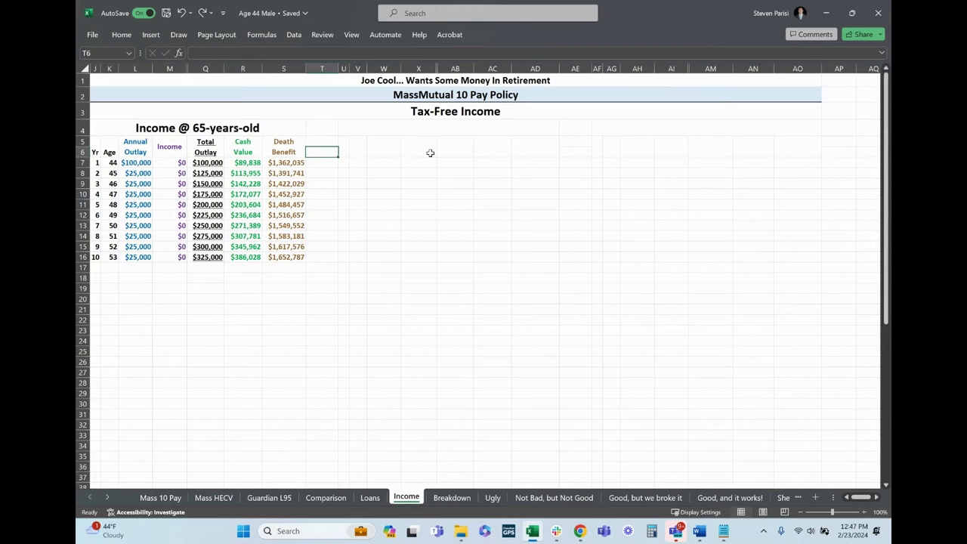
Step: Undo the hiding of rows 17 to 26 to bring back policy years 11 to 20
{"action": "key", "text": "ctrl+z"}
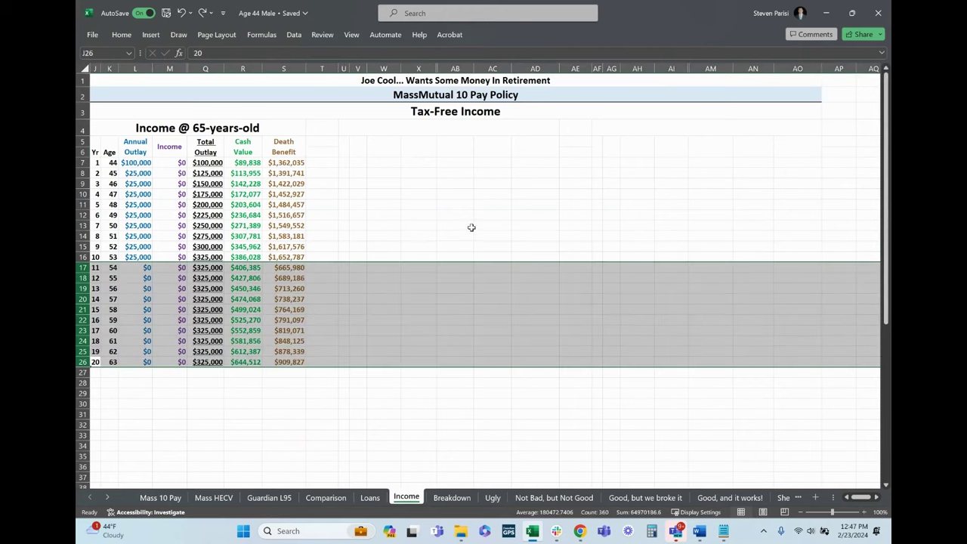
{"action": "left_click", "coordinate": [419, 194]}
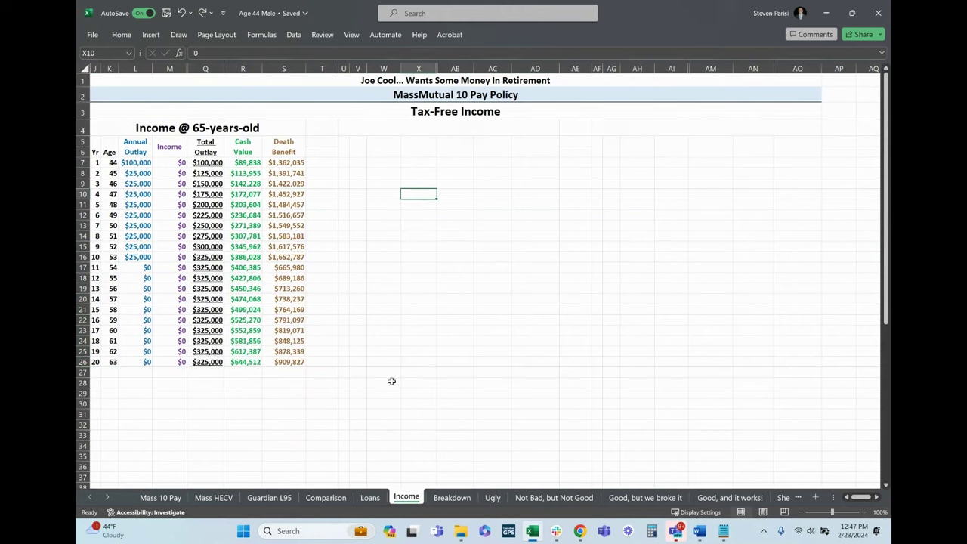
Step: Switch to Acrobat with the MassMutual Whole Life 10 Pay illustration, maximize it and go to the Supplemental Values section
{"action": "left_click", "coordinate": [463, 532]}
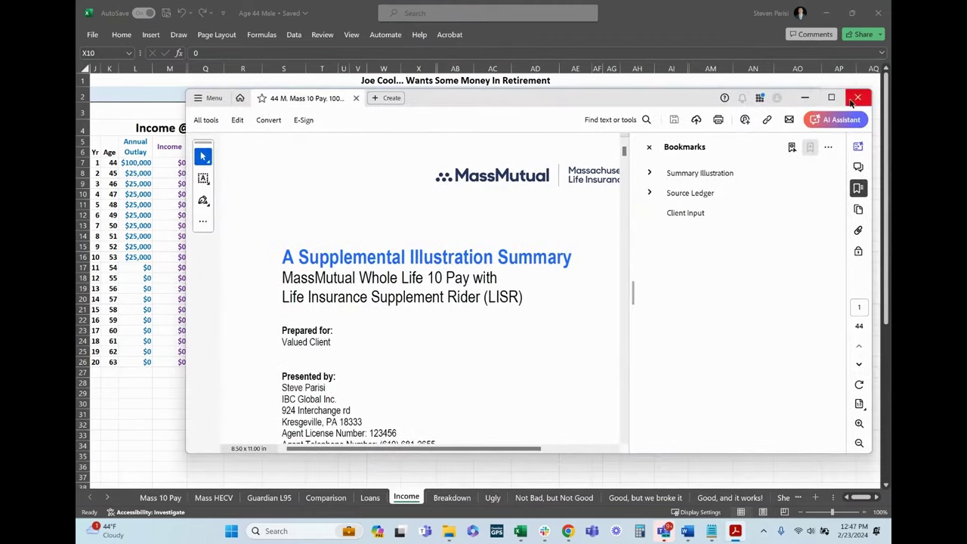
{"action": "left_click", "coordinate": [831, 97]}
{"action": "left_click", "coordinate": [725, 205]}
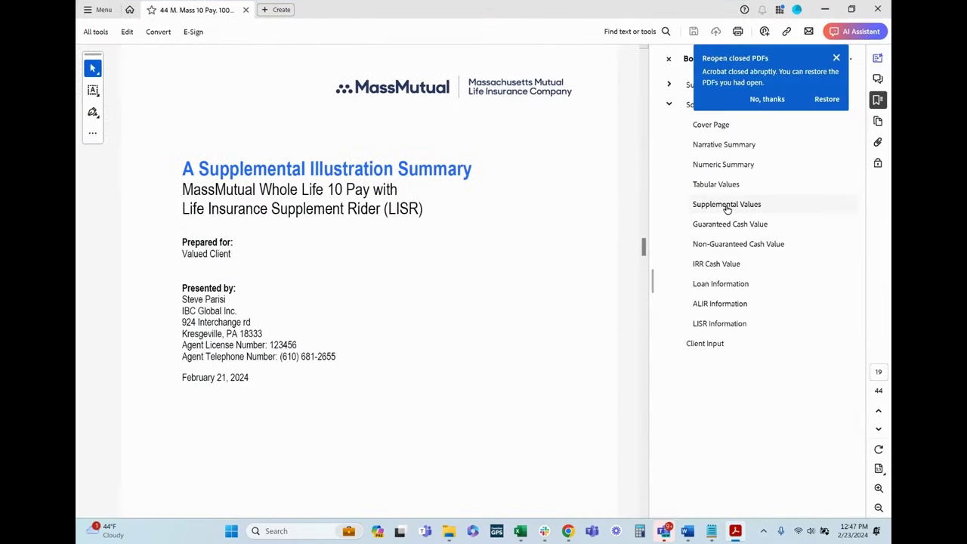
{"action": "scroll", "coordinate": [464, 270], "scroll_direction": "down", "scroll_amount": 2}
{"action": "scroll", "coordinate": [464, 270], "scroll_direction": "down", "scroll_amount": 1}
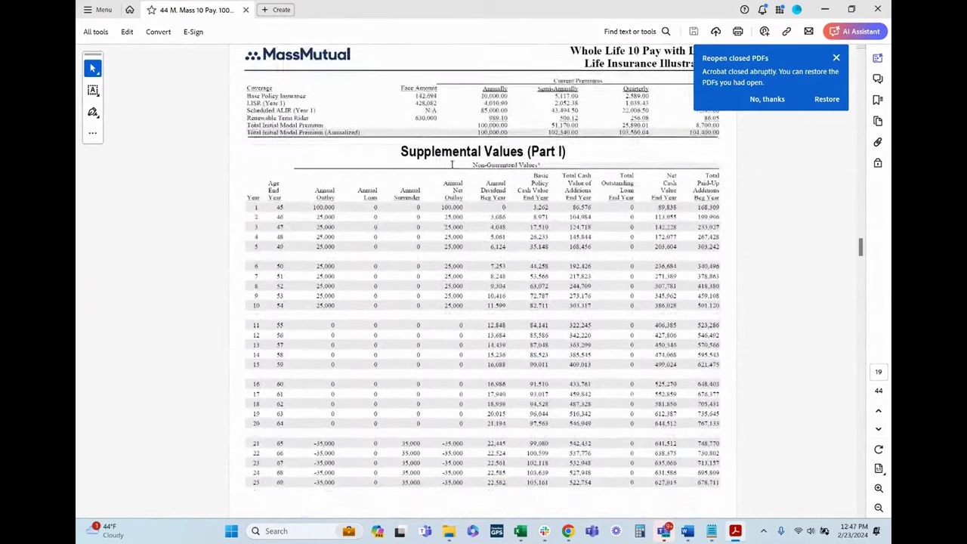
Step: Examine the Supplemental Values Part I and Part II tables, and return to the Excel workbook
{"action": "left_click_drag", "start_coordinate": [574, 80], "coordinate": [570, 155]}
{"action": "triple_click", "coordinate": [570, 155]}
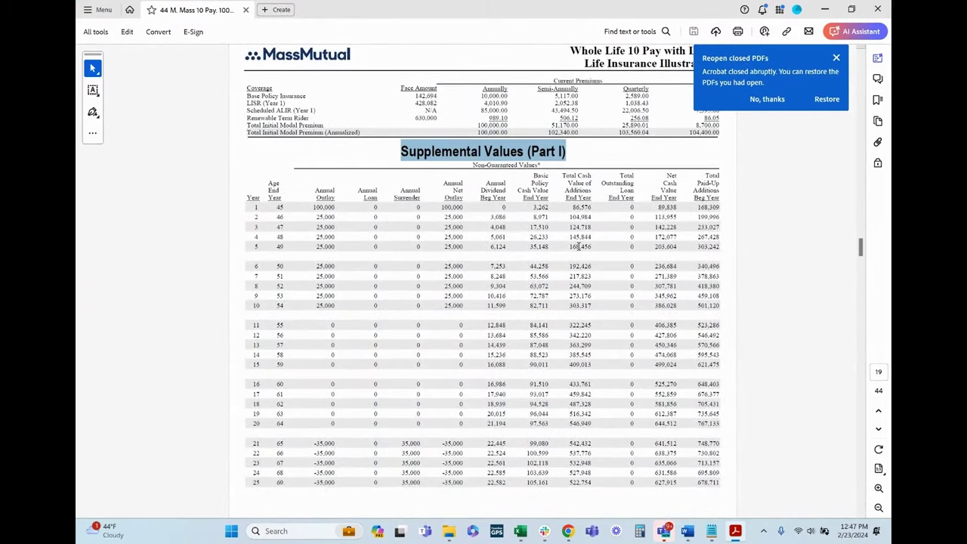
{"action": "left_click", "coordinate": [297, 187]}
{"action": "scroll", "coordinate": [286, 185], "scroll_direction": "up", "scroll_amount": 1}
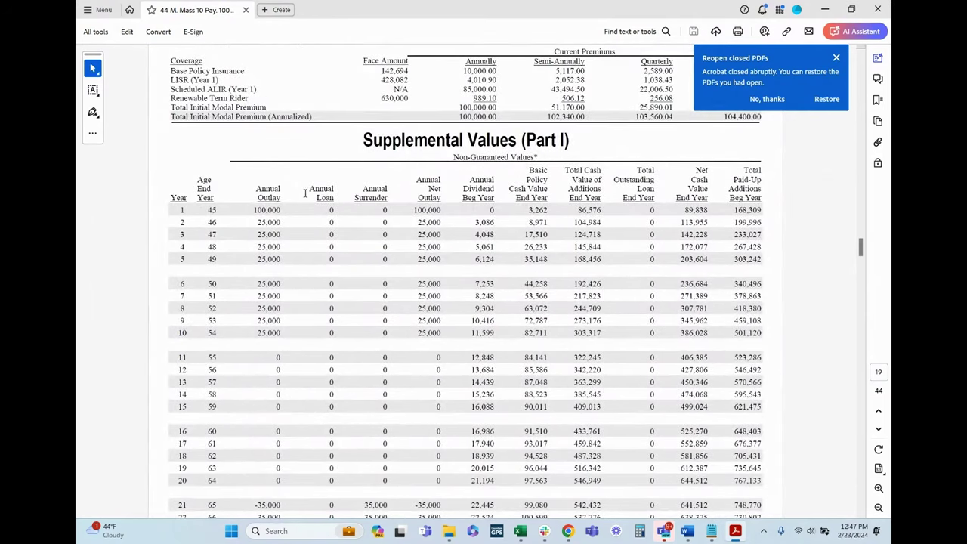
{"action": "scroll", "coordinate": [863, 247], "scroll_direction": "down", "scroll_amount": 15}
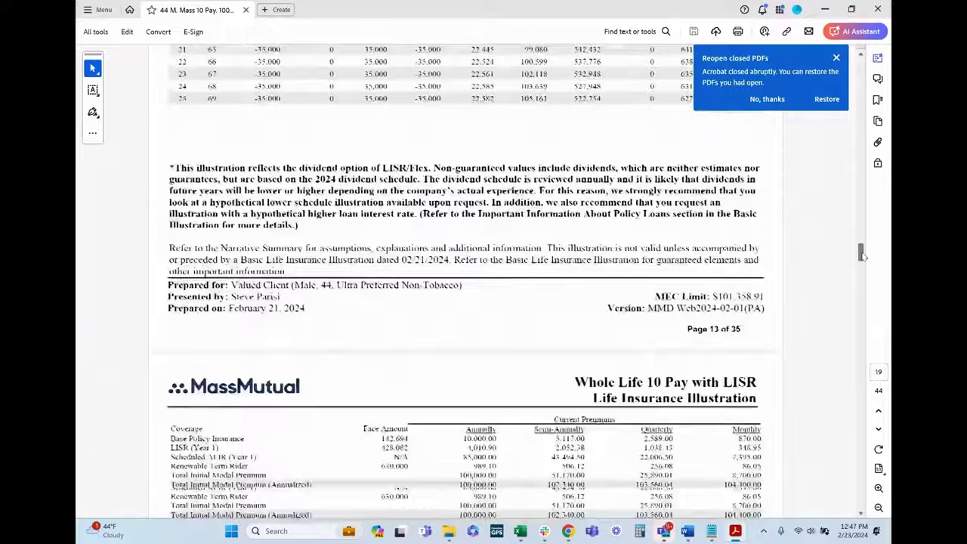
{"action": "scroll", "coordinate": [591, 288], "scroll_direction": "down", "scroll_amount": 1}
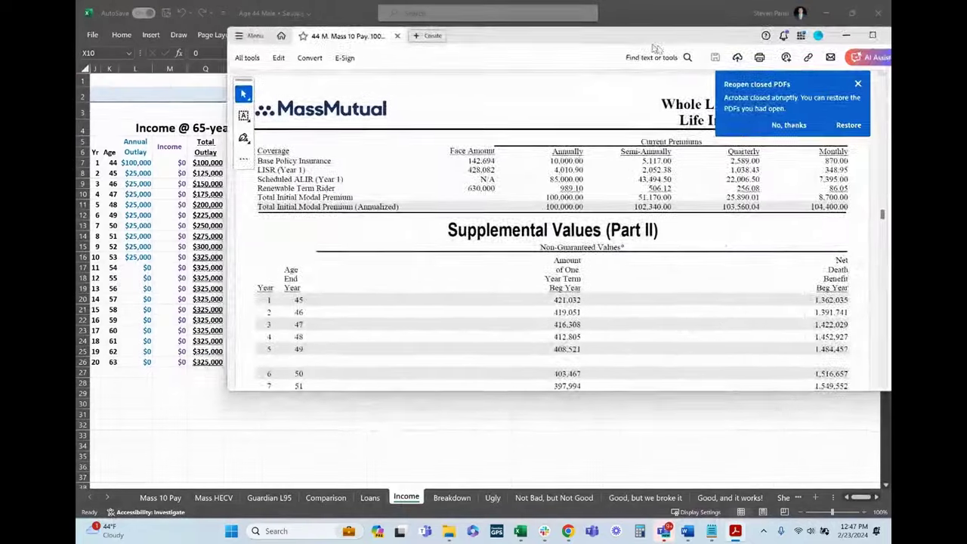
{"action": "left_click", "coordinate": [851, 9]}
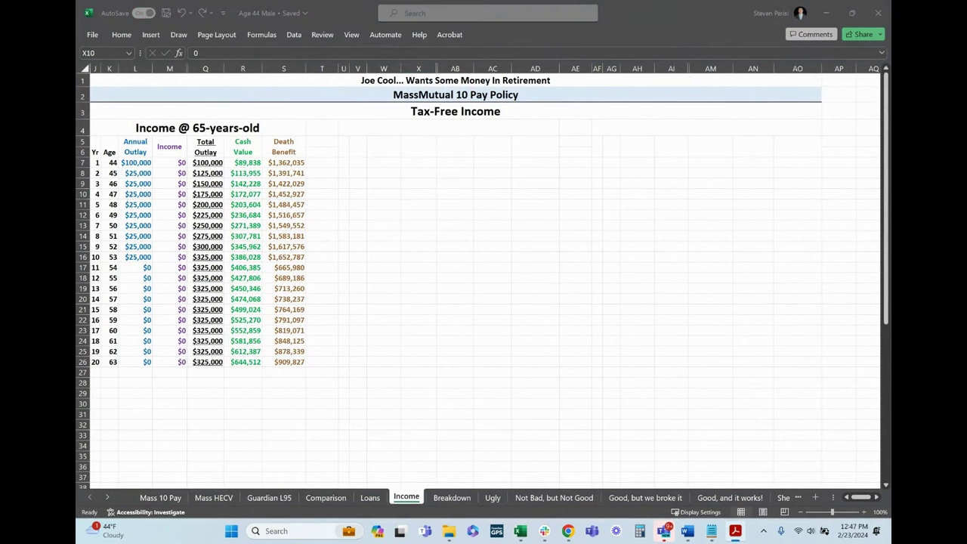
Step: Highlight the Income @ 65-years-old heading and review the table rows for years 11 to 20
{"action": "left_click", "coordinate": [170, 125]}
{"action": "left_click_drag", "start_coordinate": [170, 130], "coordinate": [190, 129]}
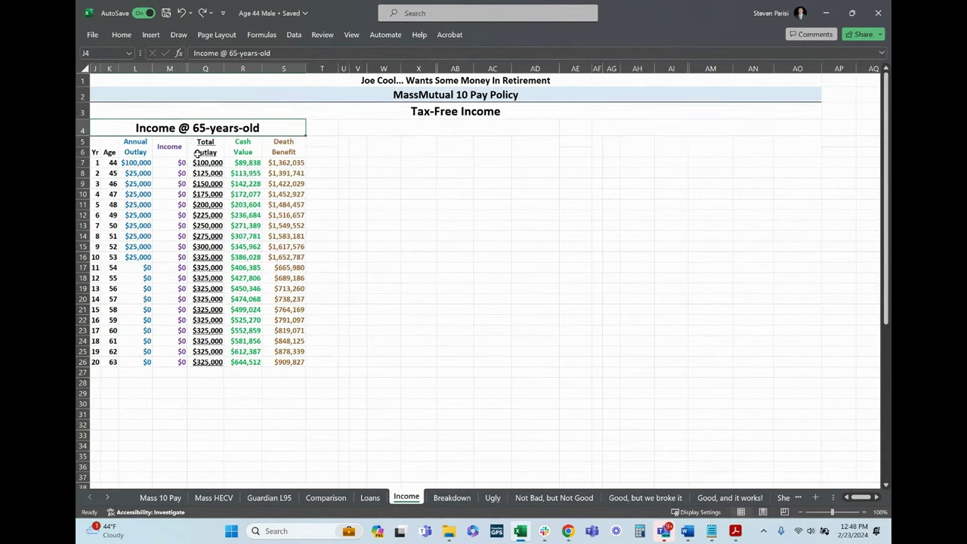
{"action": "left_click", "coordinate": [296, 246]}
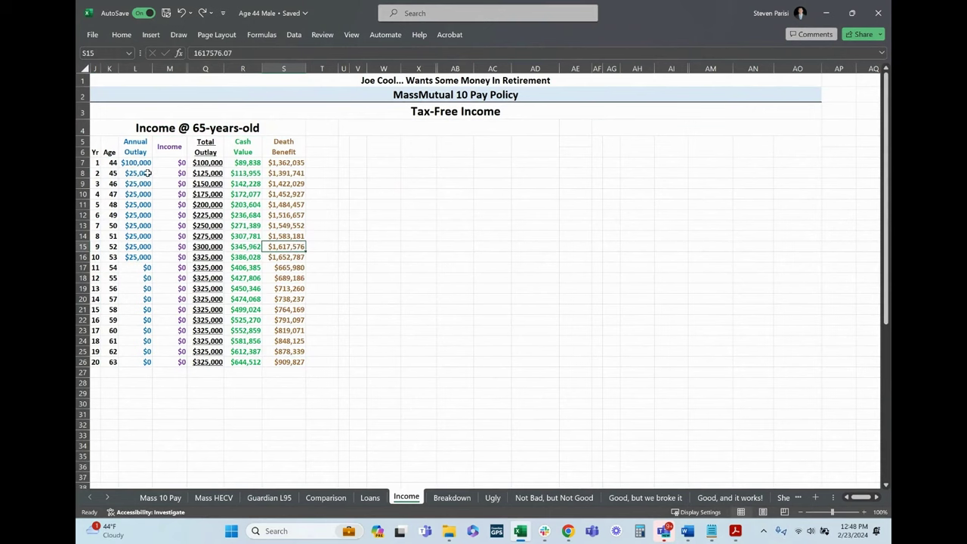
{"action": "left_click_drag", "start_coordinate": [146, 162], "coordinate": [280, 362]}
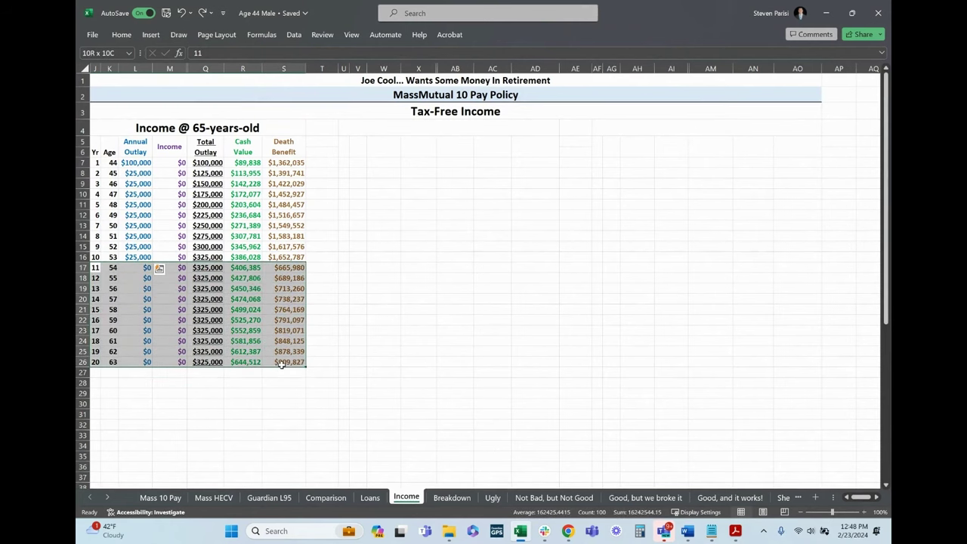
Step: Unhide rows 27 to 62 covering policy years 21 to 56, and return to the top of the table
{"action": "left_click", "coordinate": [384, 348]}
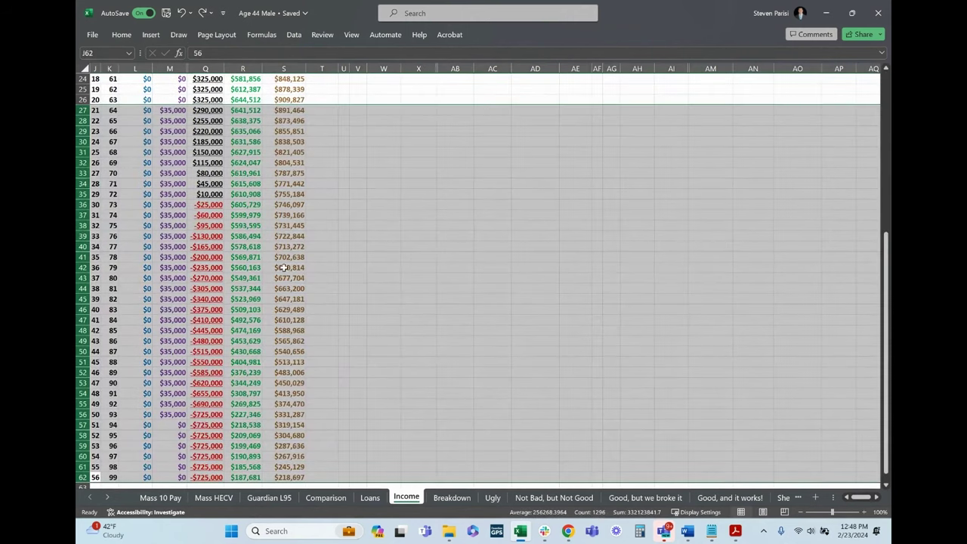
{"action": "scroll", "coordinate": [288, 269], "scroll_direction": "up", "scroll_amount": 7}
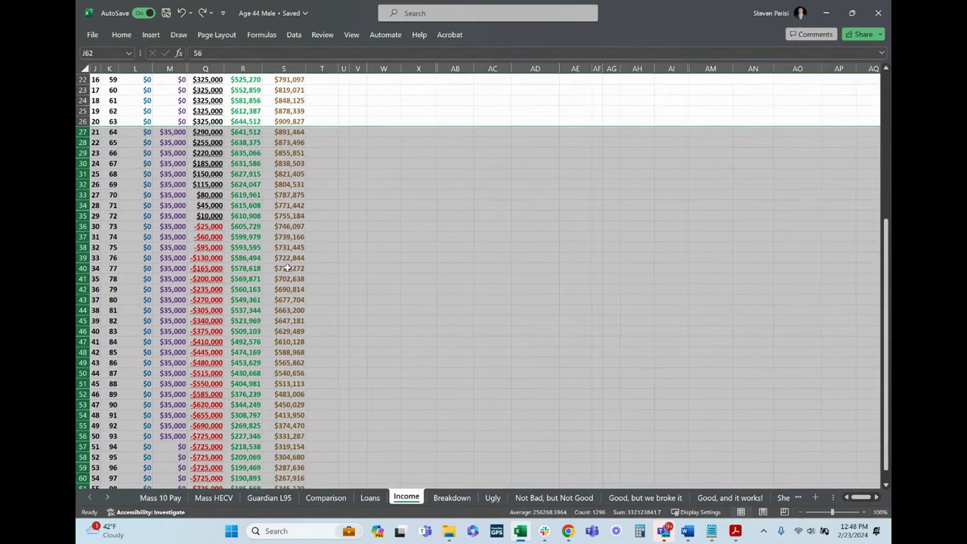
{"action": "scroll", "coordinate": [288, 269], "scroll_direction": "up", "scroll_amount": 2}
{"action": "left_click", "coordinate": [288, 269]}
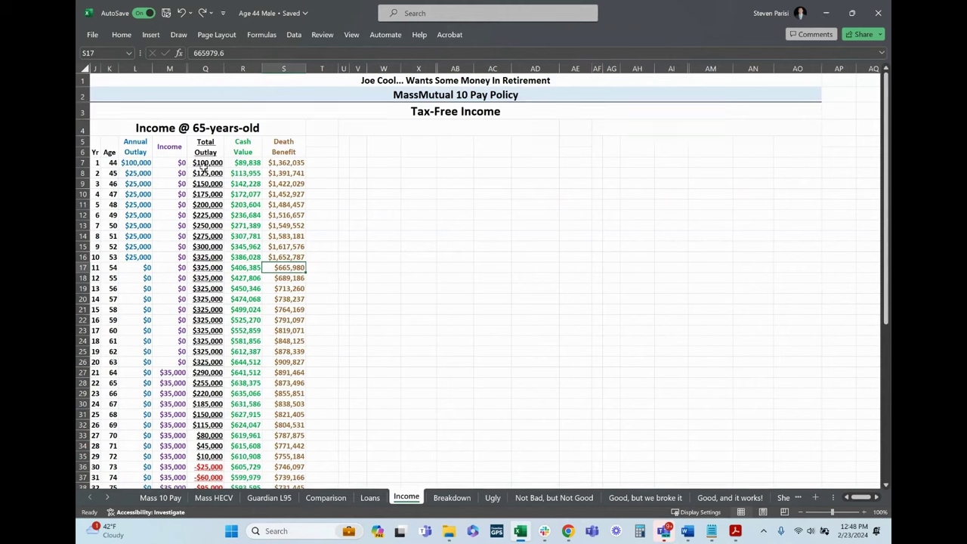
Step: Examine the income from year 21 onward, the whole Income column and the Tax-Free Income heading
{"action": "scroll", "coordinate": [203, 161], "scroll_direction": "down", "scroll_amount": 1}
{"action": "scroll", "coordinate": [203, 164], "scroll_direction": "down", "scroll_amount": 3}
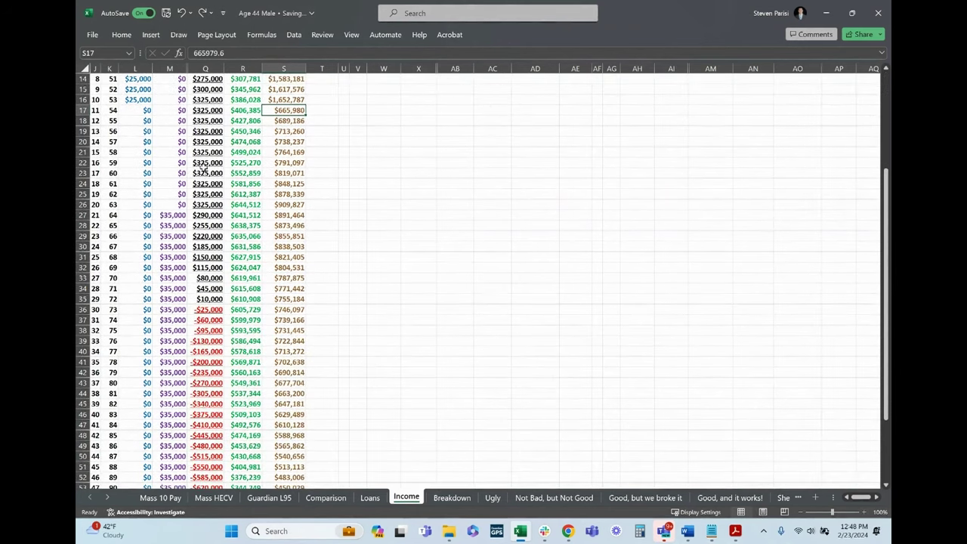
{"action": "left_click_drag", "start_coordinate": [95, 215], "coordinate": [171, 215]}
{"action": "left_click", "coordinate": [170, 215]}
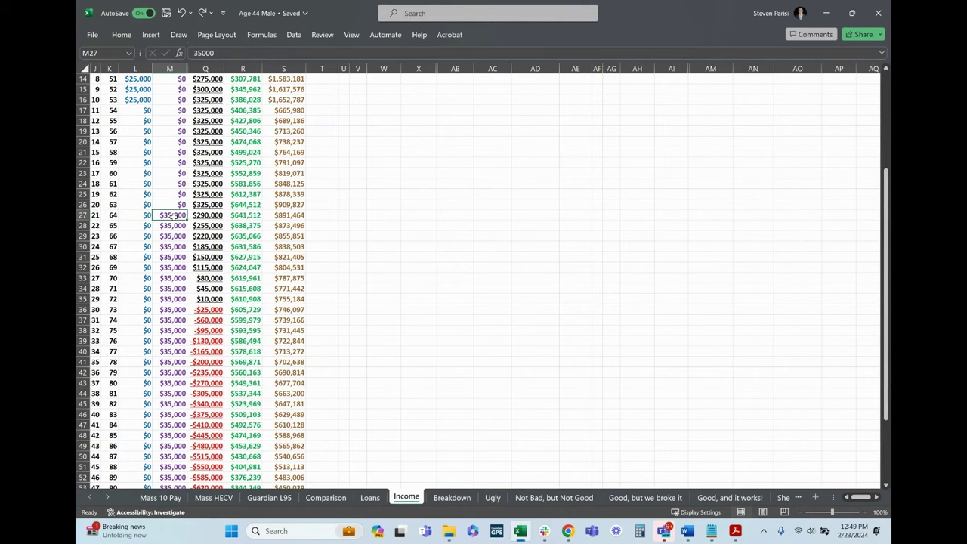
{"action": "scroll", "coordinate": [172, 216], "scroll_direction": "up", "scroll_amount": 4}
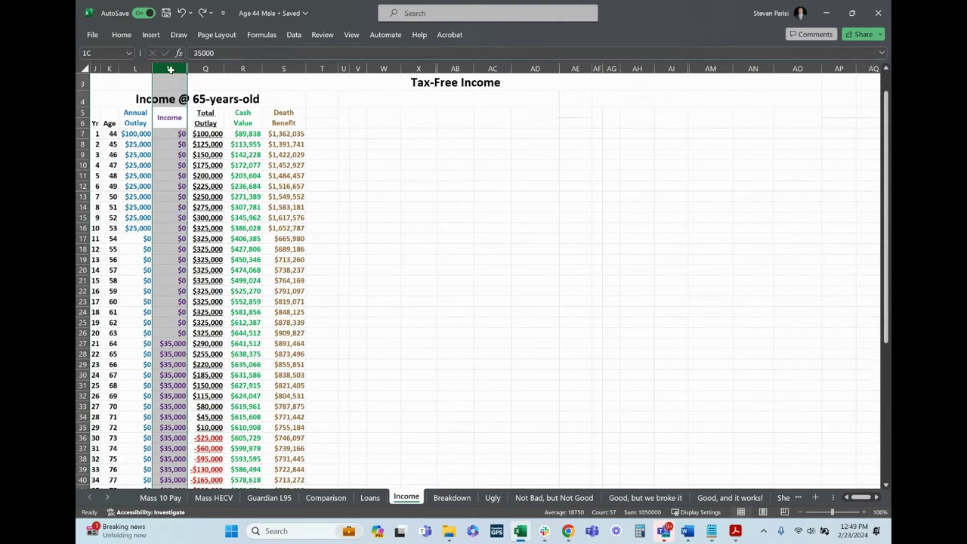
{"action": "left_click", "coordinate": [169, 69]}
{"action": "left_click", "coordinate": [418, 198]}
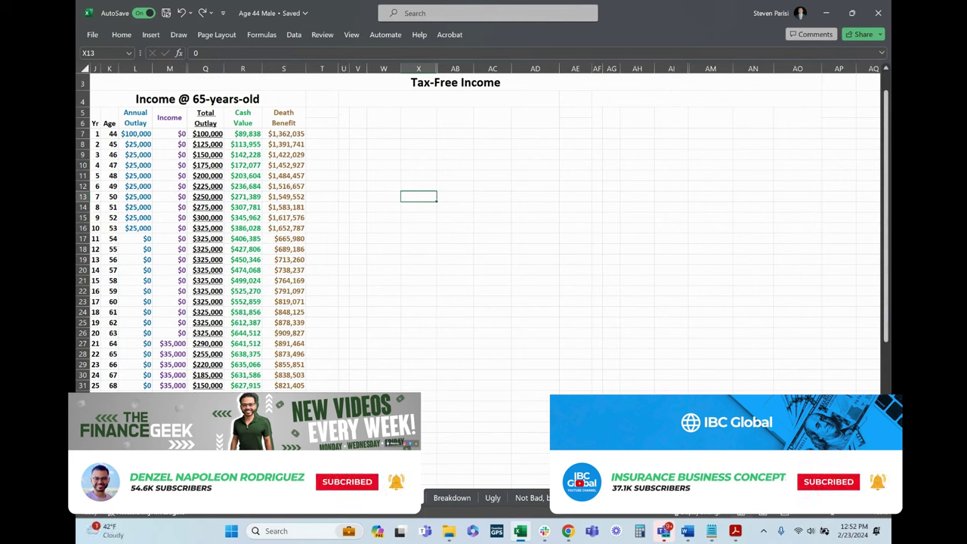
{"action": "left_click", "coordinate": [472, 84]}
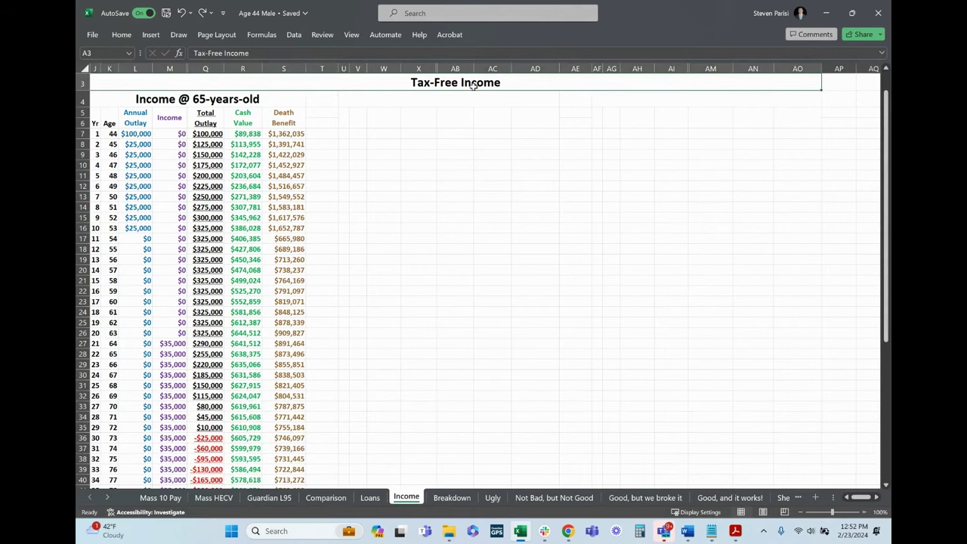